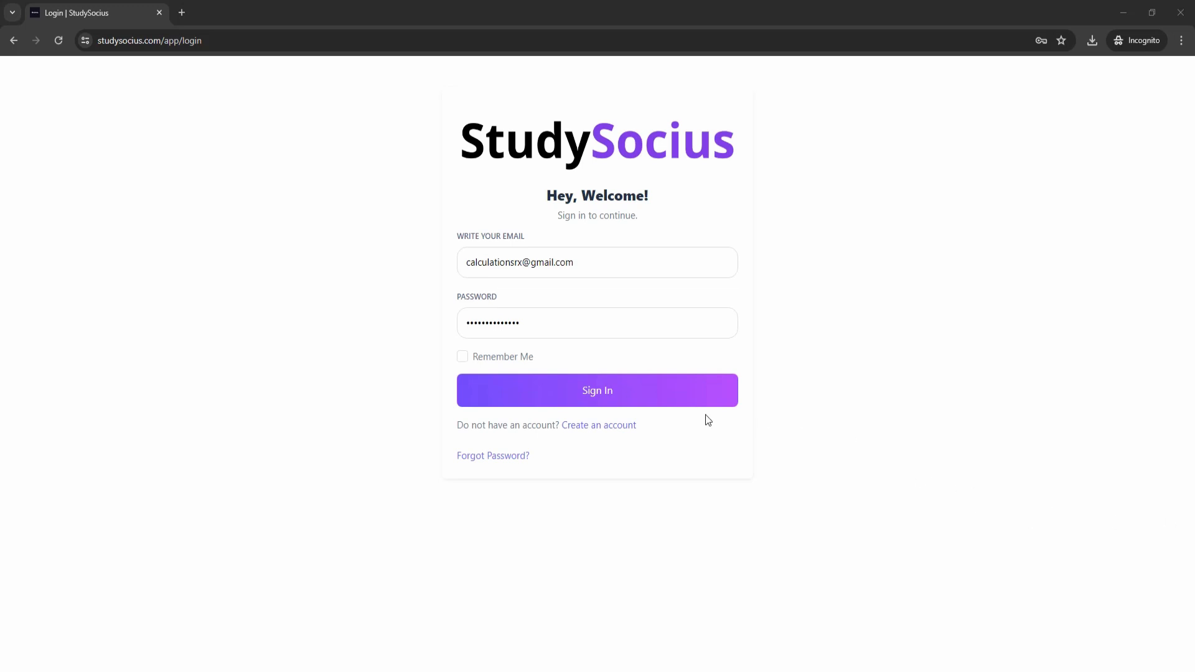
Step: Sign in to the account and create a new flashcard collection titled "Excipients and Their Functions"
click(646, 395)
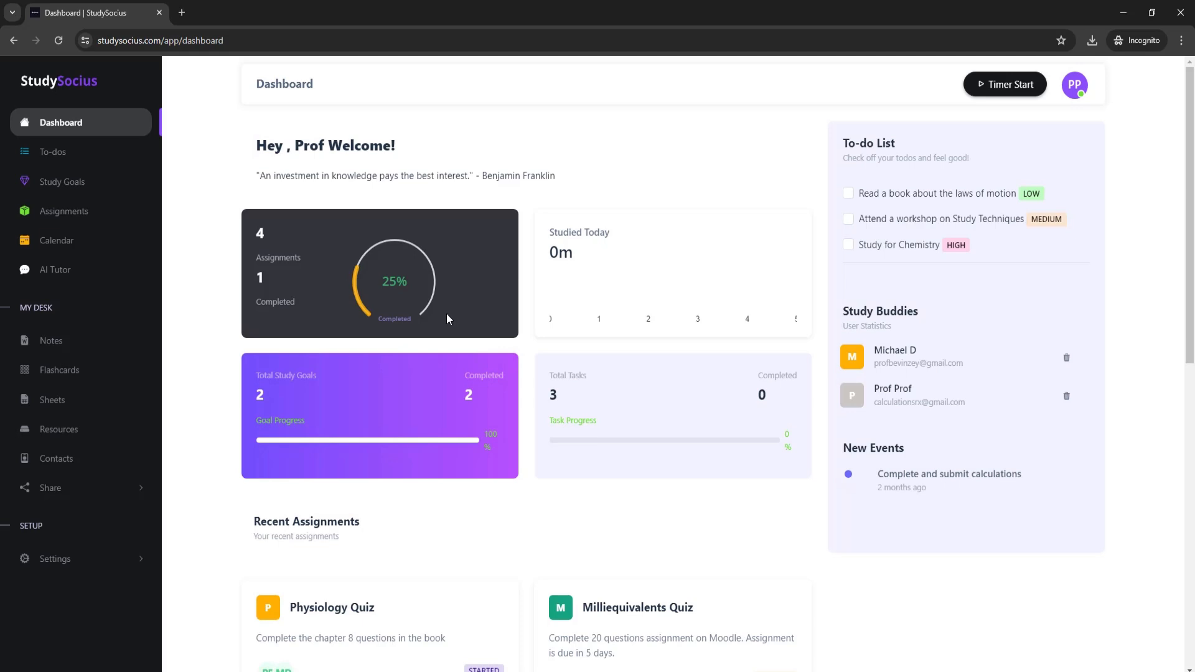
click(66, 372)
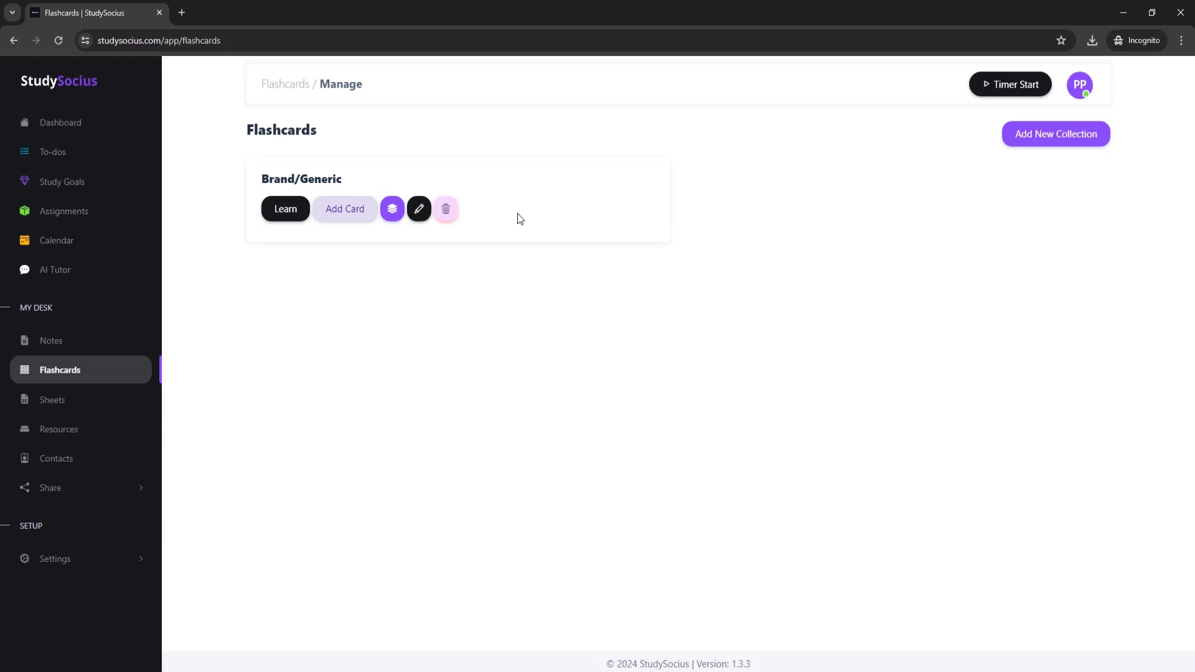
click(1060, 138)
click(564, 167)
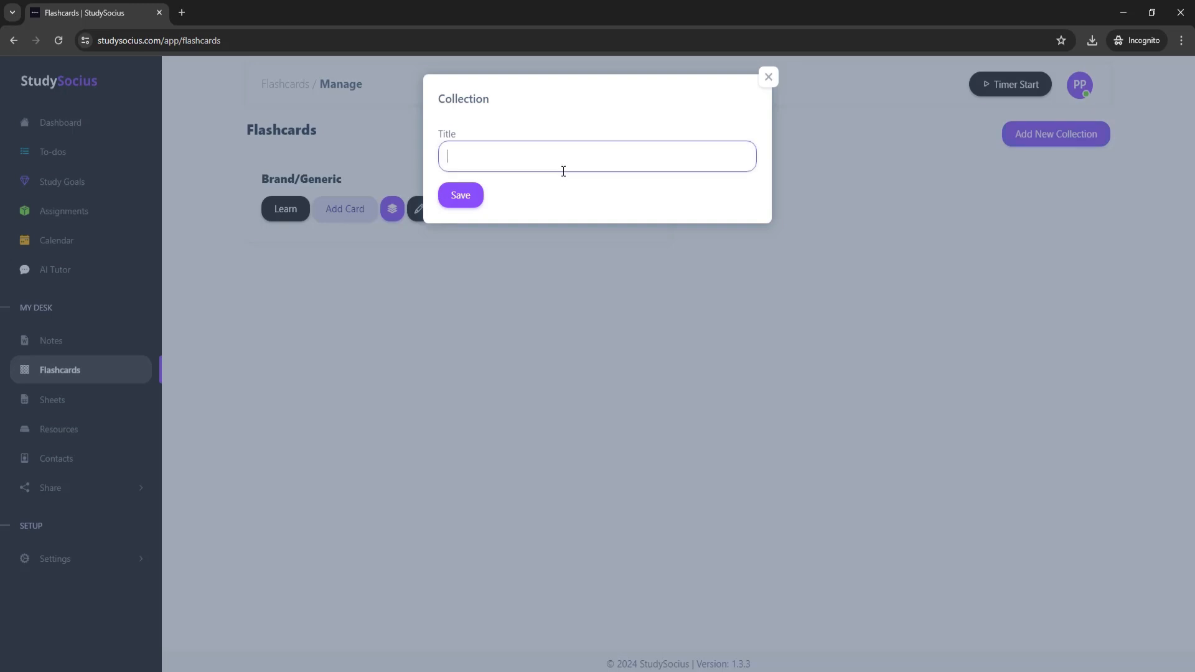
text(Excipients and Their Functions)
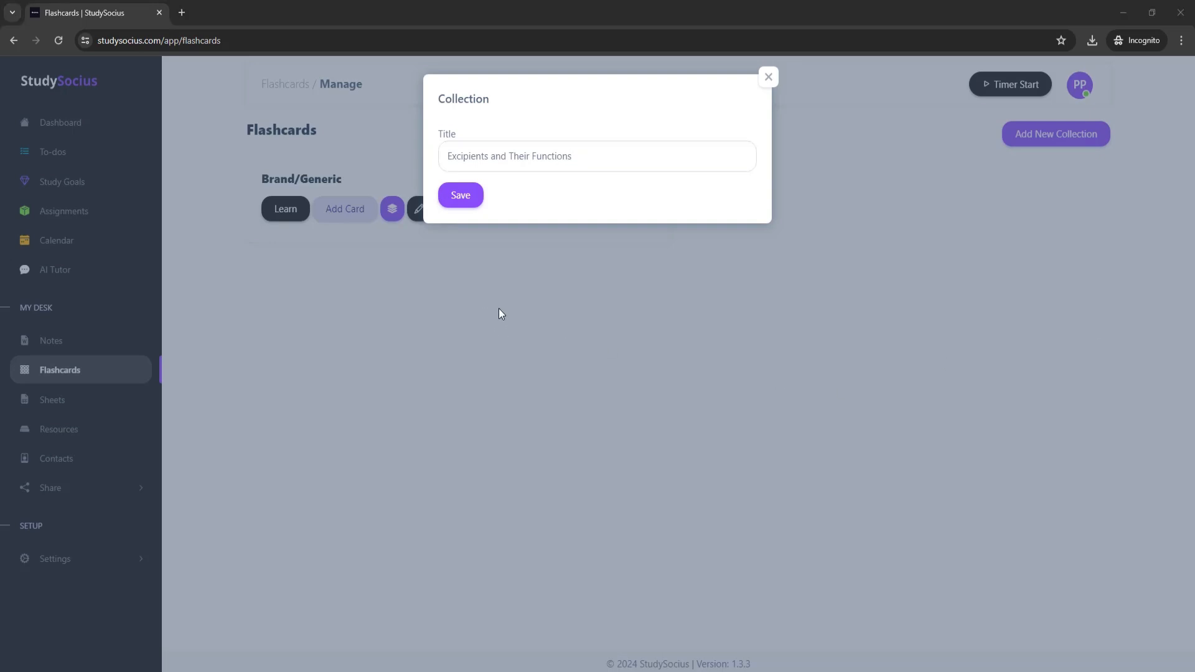
click(461, 198)
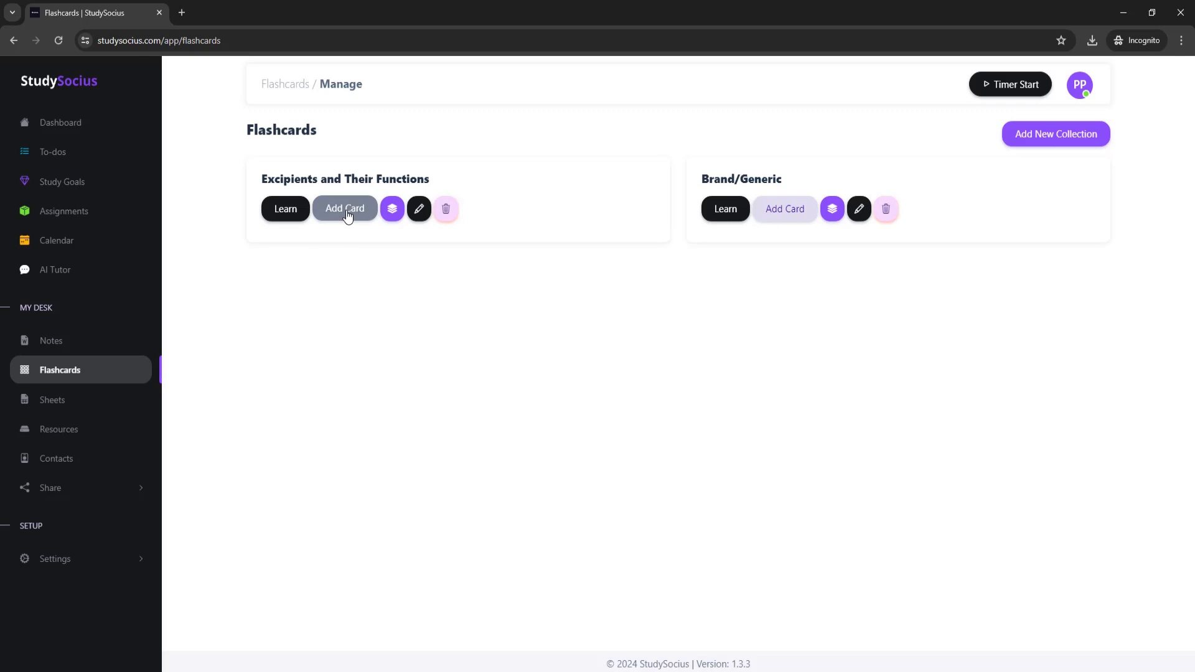
Step: Add a card titled "Binder" to the Excipients and Their Functions collection
click(348, 216)
click(577, 164)
text(Binder)
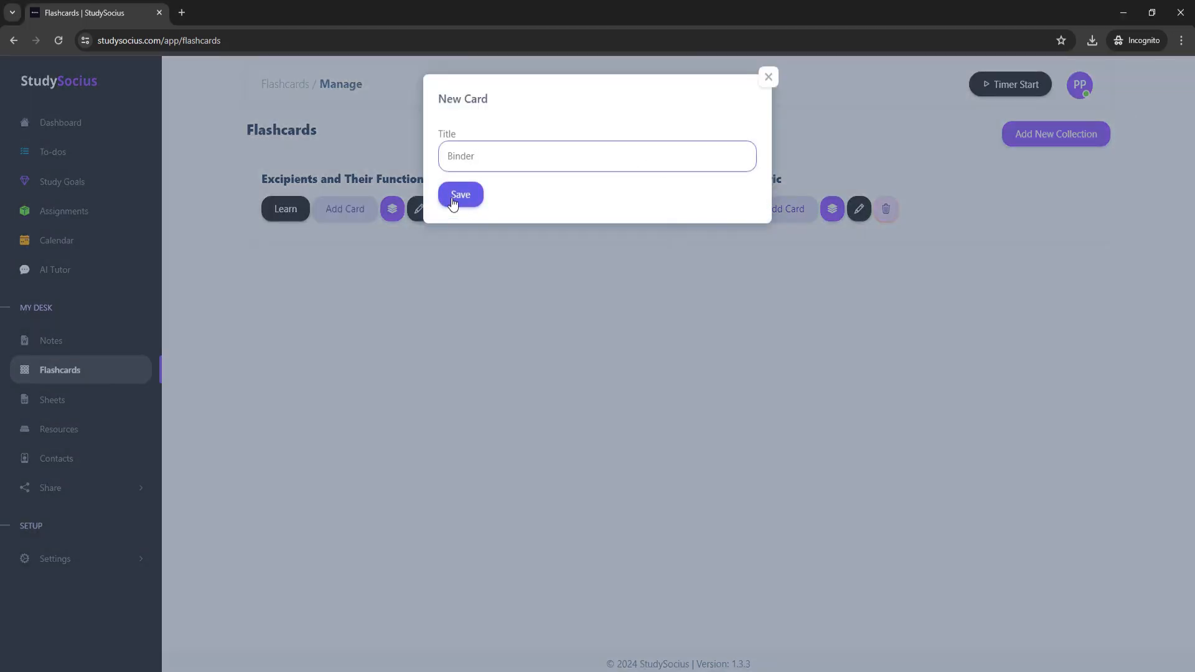
click(455, 196)
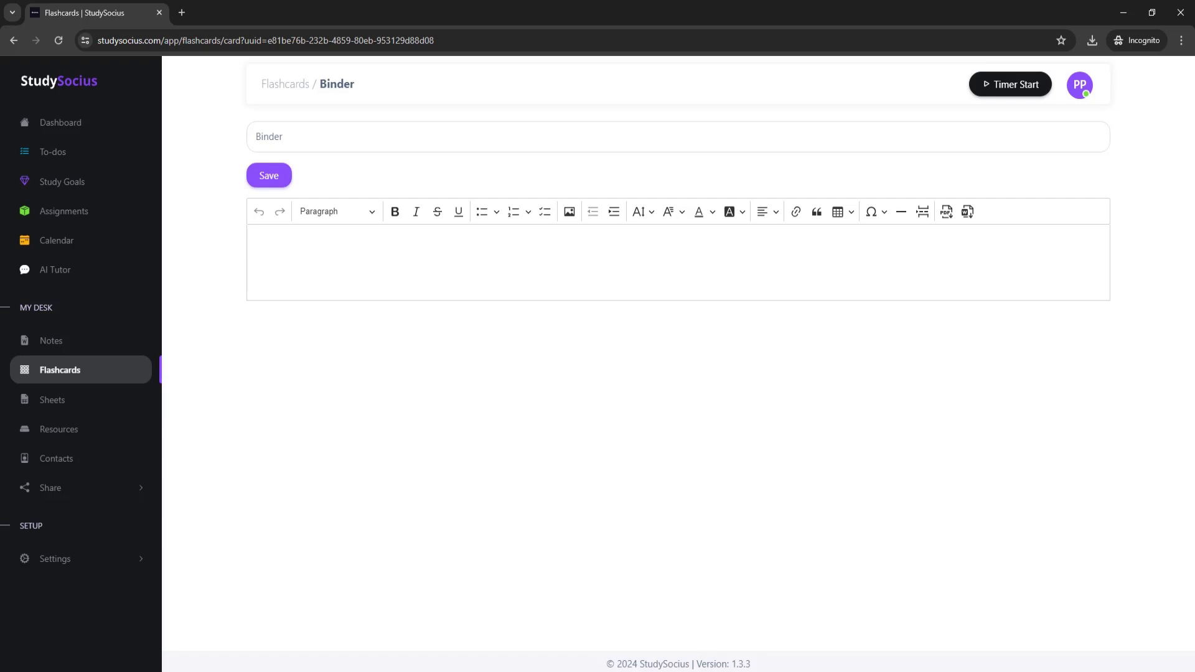
Step: Fill in the Binder card with "Helps to hold the ingredients of a tablet together. Example: Hydroxypropyl methylcellulose (HPMC)." and save it
click(446, 262)
text(Helps to hold the ingredients of a tablet together. Example: Hydroxypropyl methylcellulose (HPMC).)
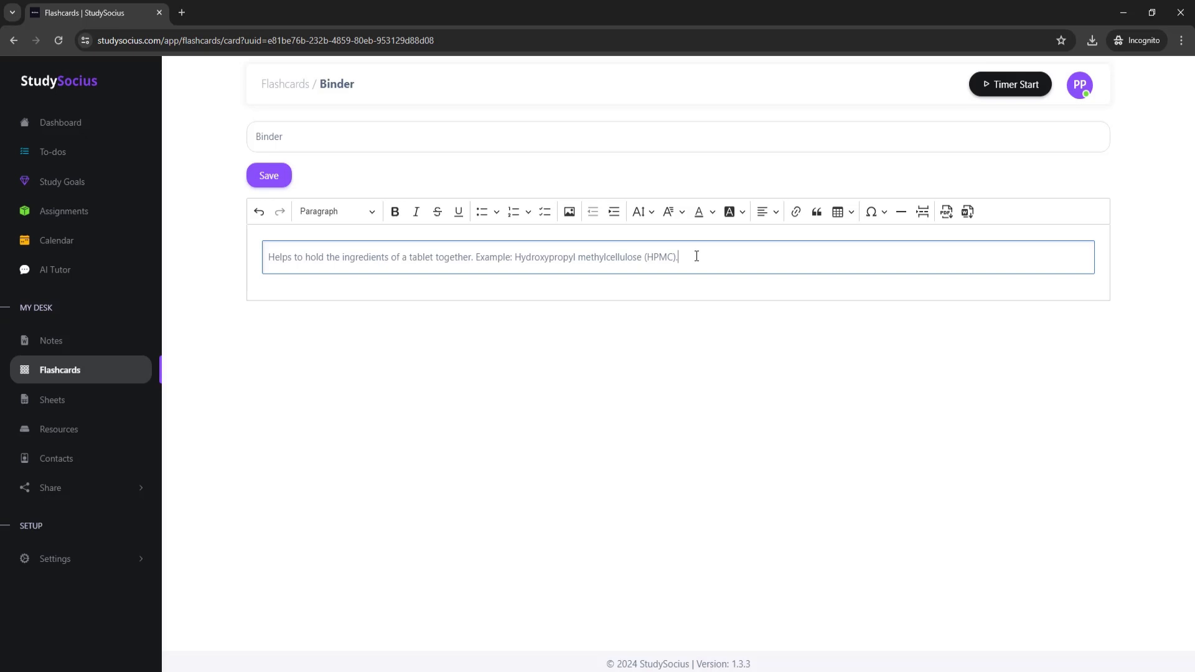
drag(696, 256, 252, 233)
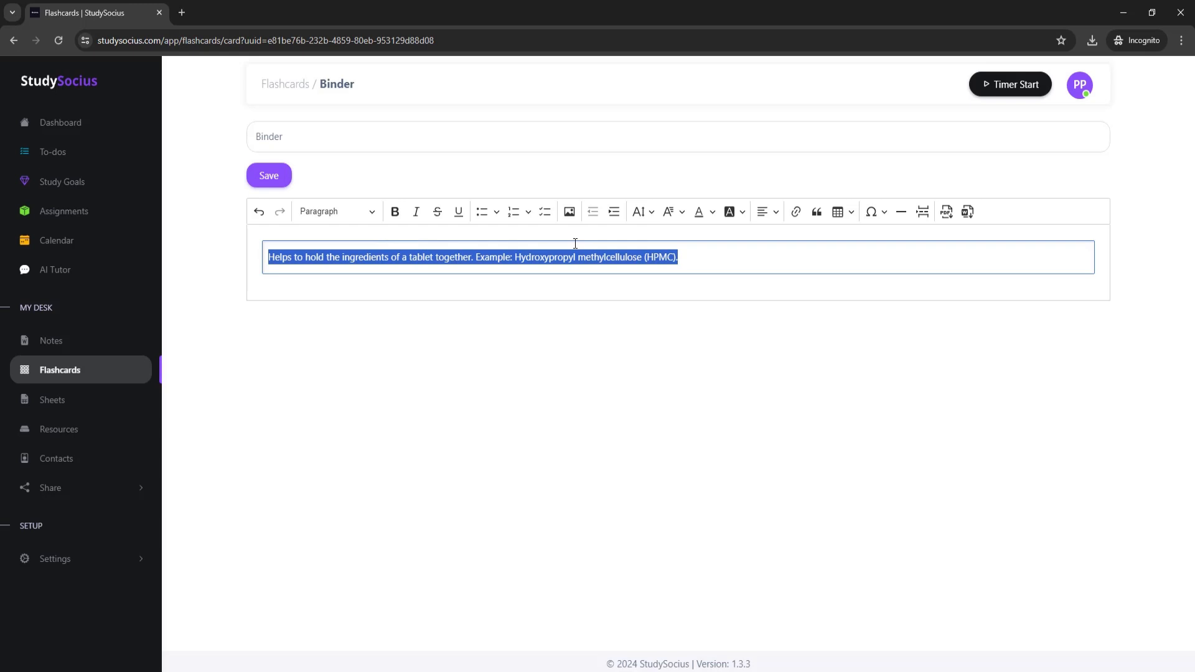
click(267, 177)
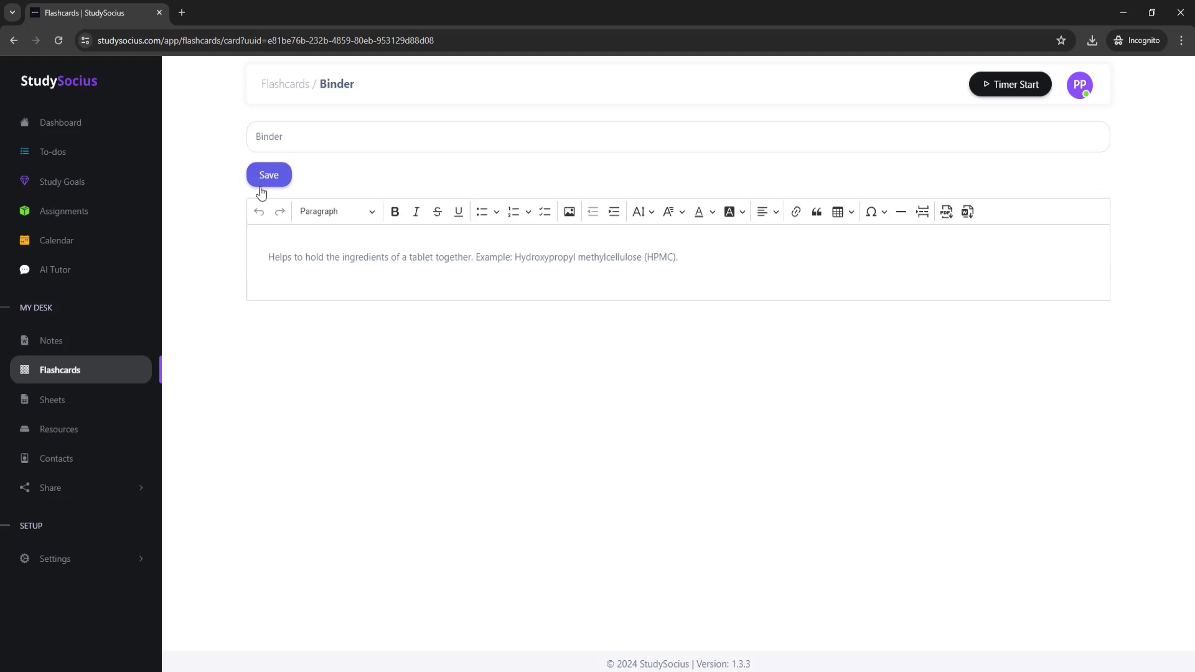
Step: Open the title of the Excipients and Their Functions collection for editing and close it without changes
click(79, 376)
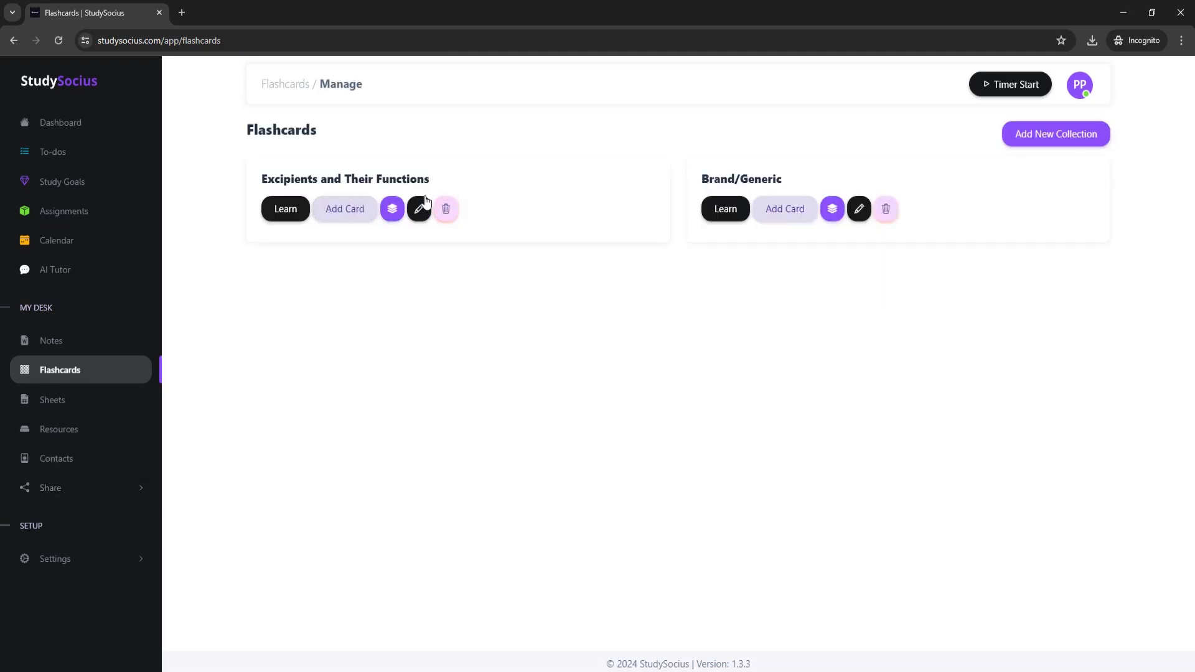
click(420, 207)
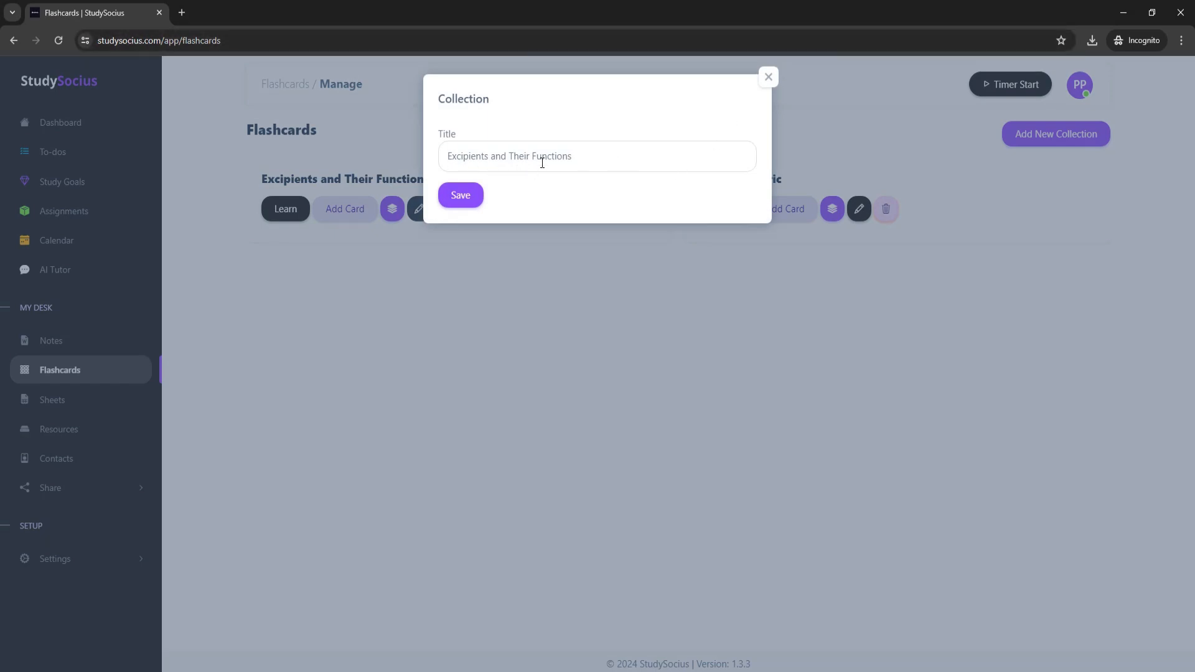
click(772, 78)
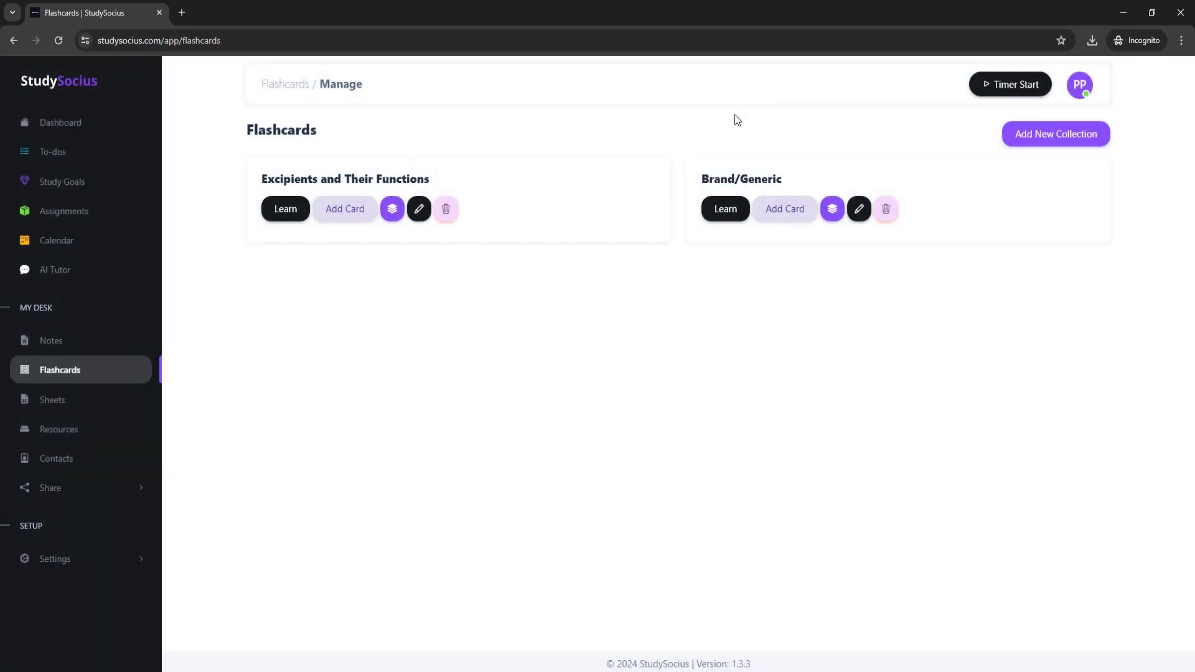
Step: Open the Binder card for editing from the collection's card list and save it again
click(392, 210)
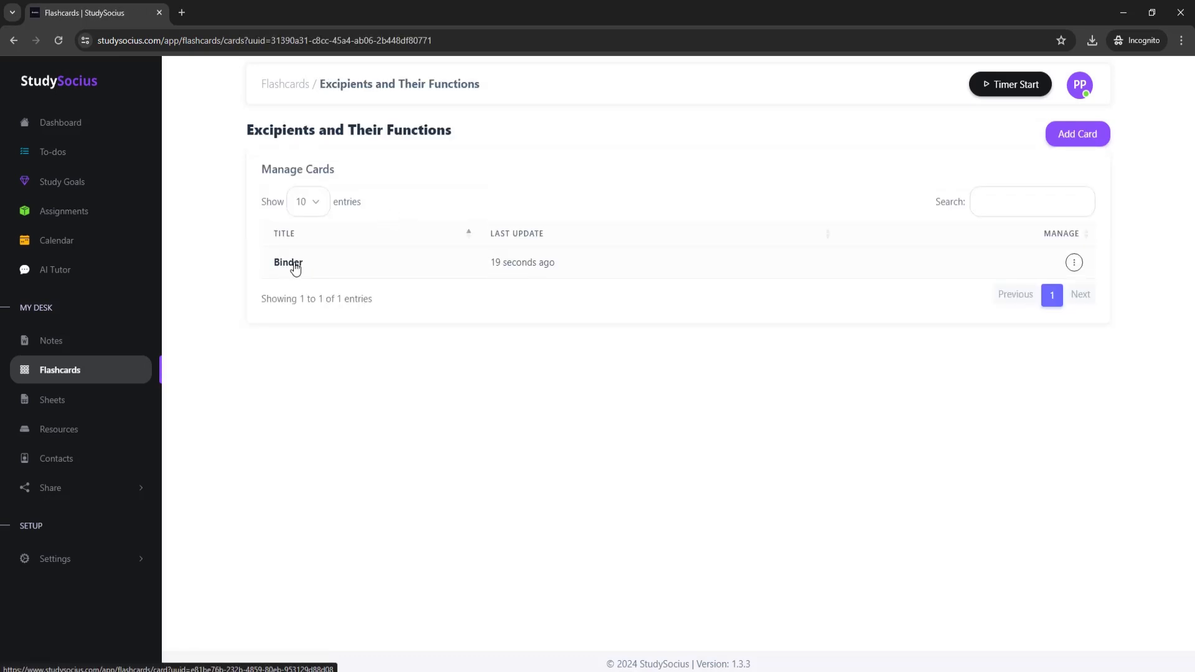
click(1074, 262)
click(1000, 292)
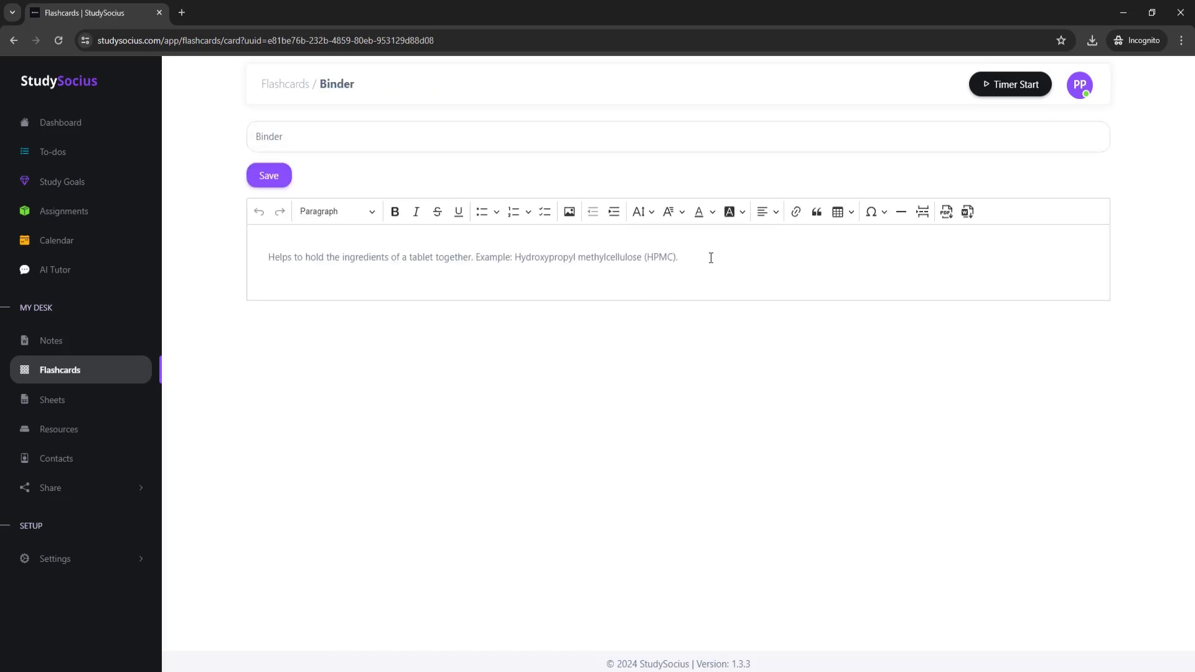
click(287, 177)
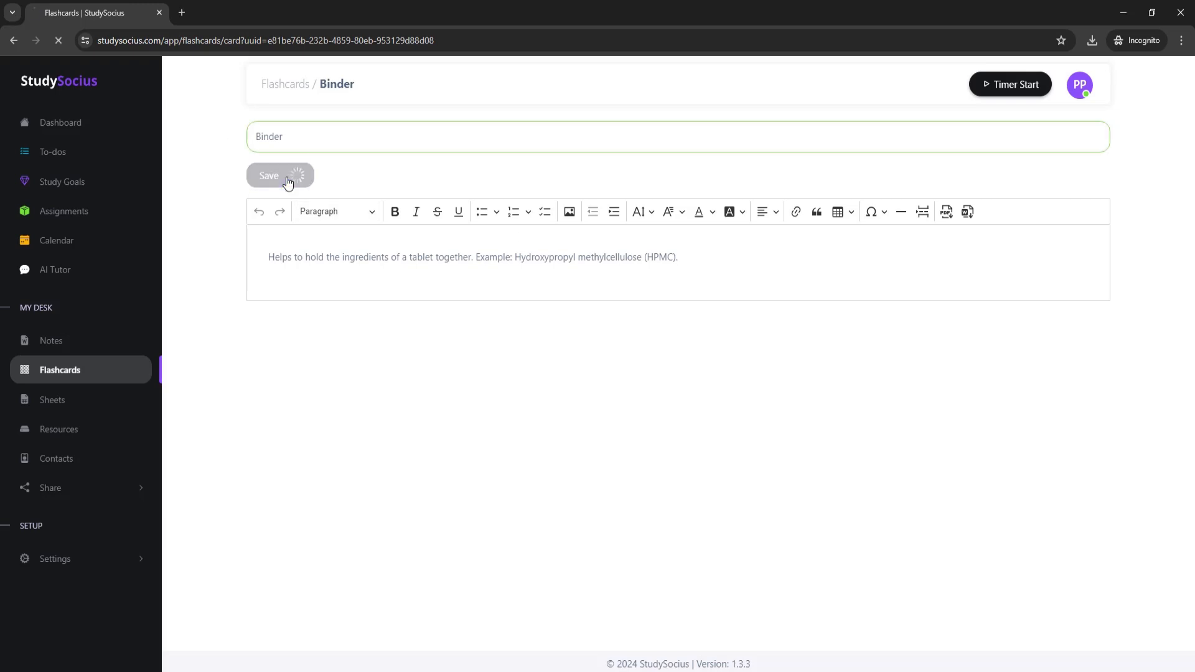
Step: Add a card titled "Disintegrant" from the Excipients and Their Functions card list
click(86, 371)
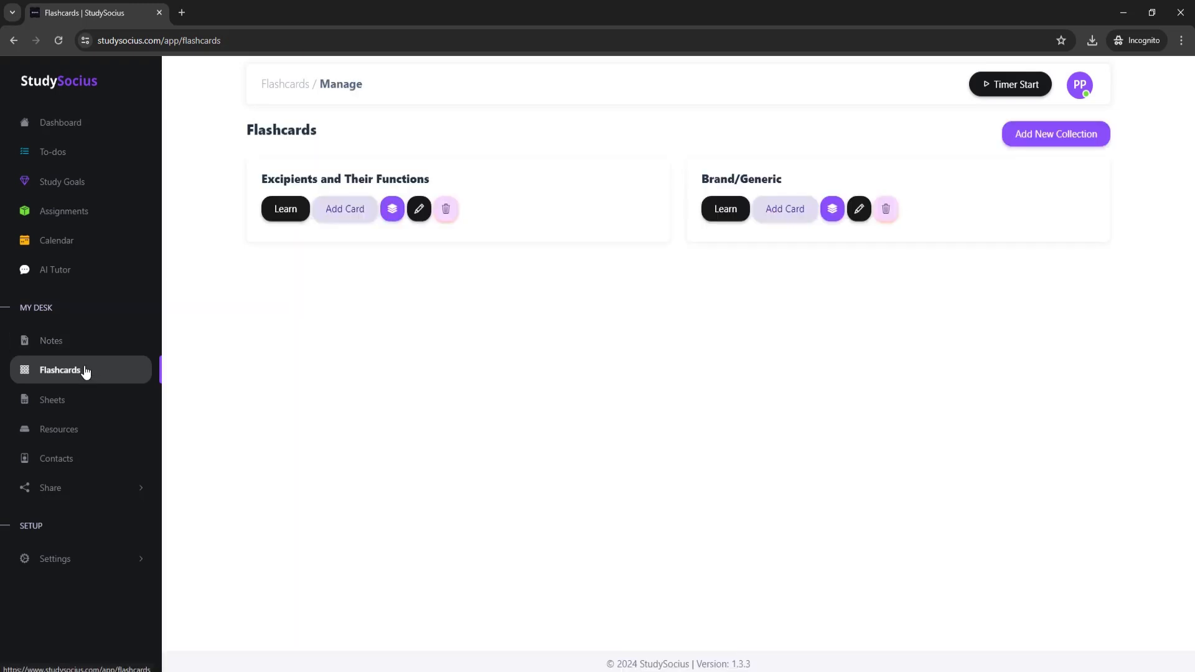
click(390, 212)
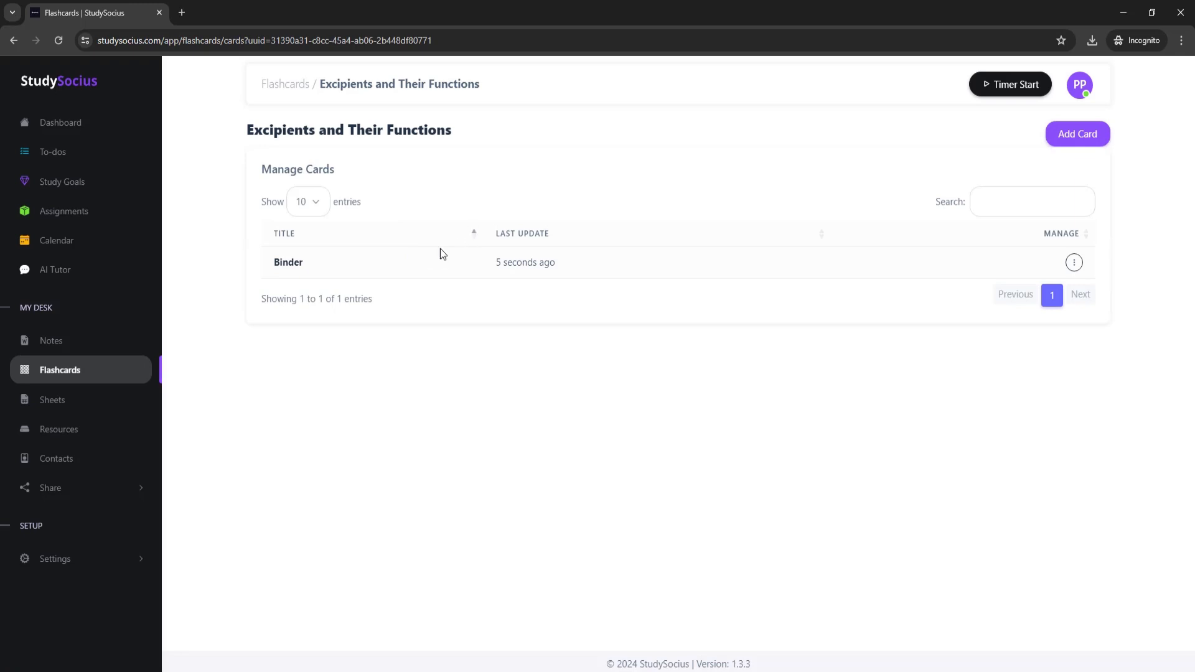
click(1083, 144)
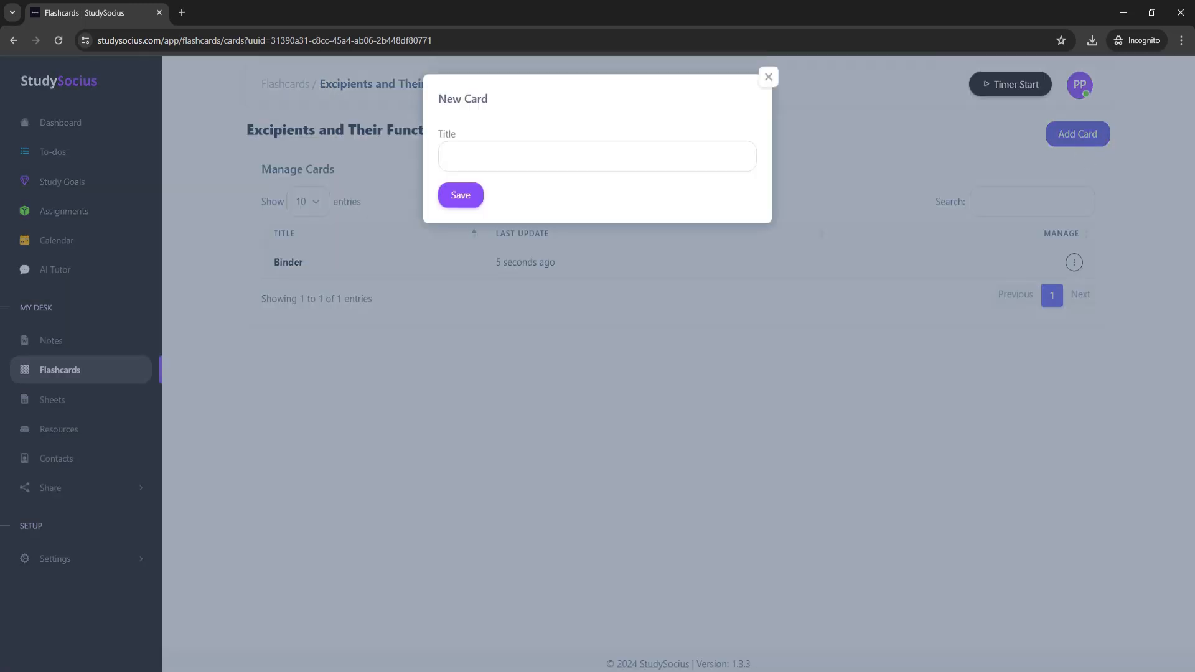
click(638, 162)
text(Disintegrant)
click(469, 200)
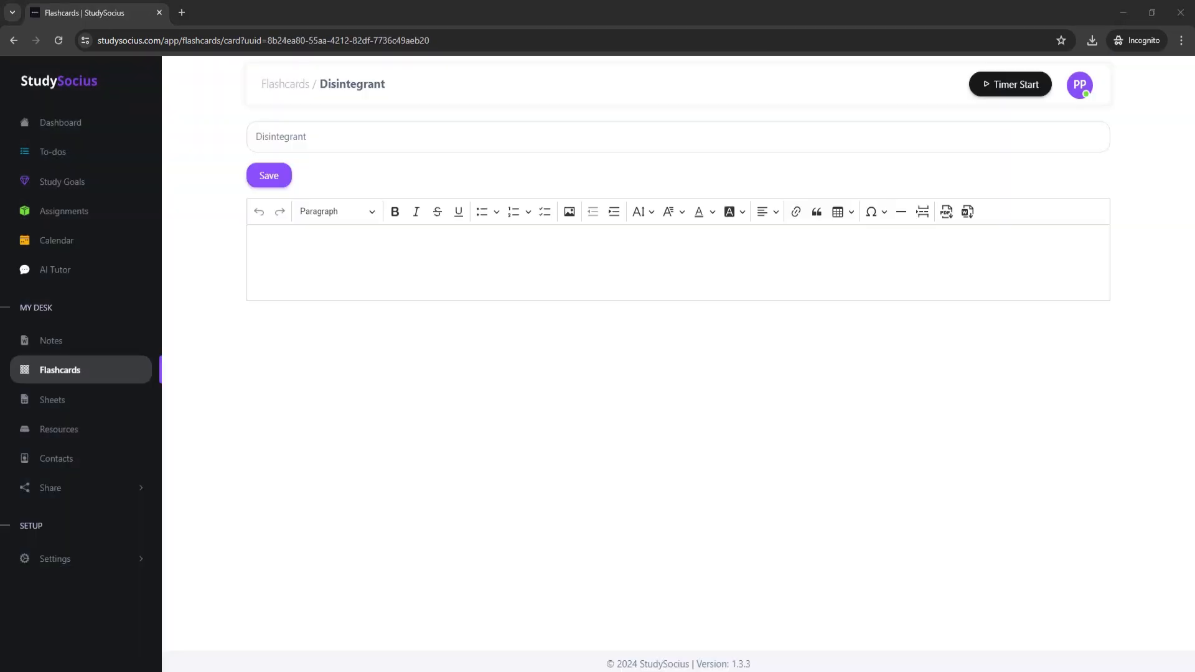
Step: Save the Disintegrant card with "Promotes the breakup of a tablet or capsule into smaller particles that dissolve more rapidly. Example: Sodium starch glycolate."
click(339, 265)
text(Promotes the breakup of a tablet or capsule into smaller particles that dissolve more rapidly. Example: Sodium starch glycolate.)
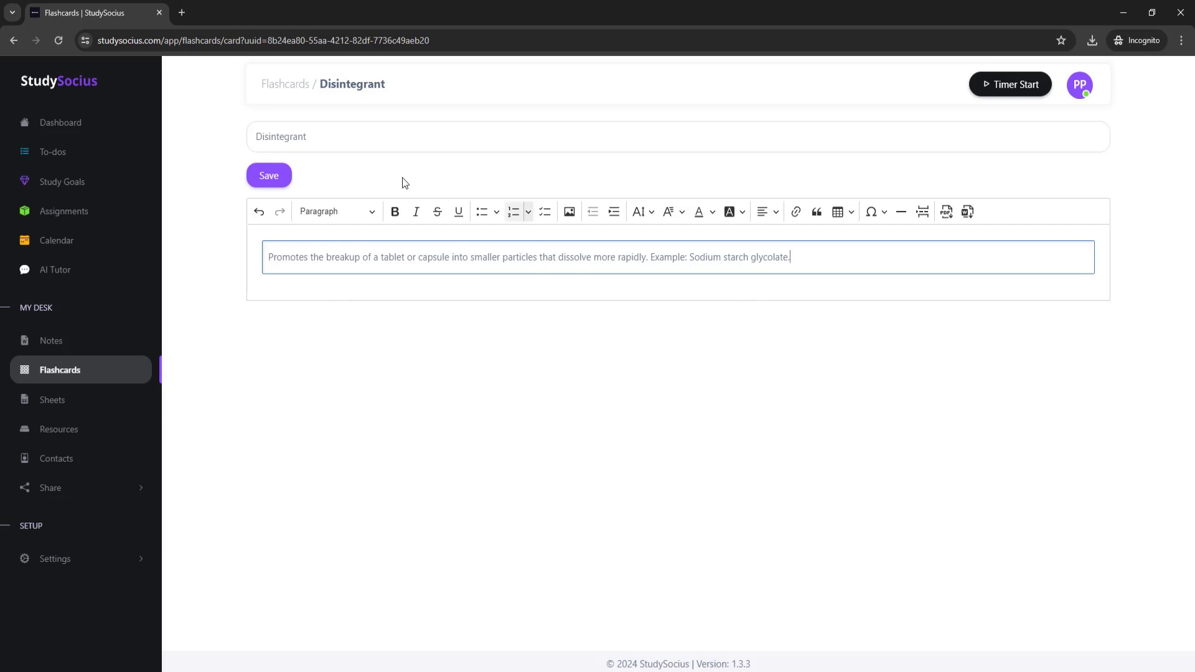
click(273, 178)
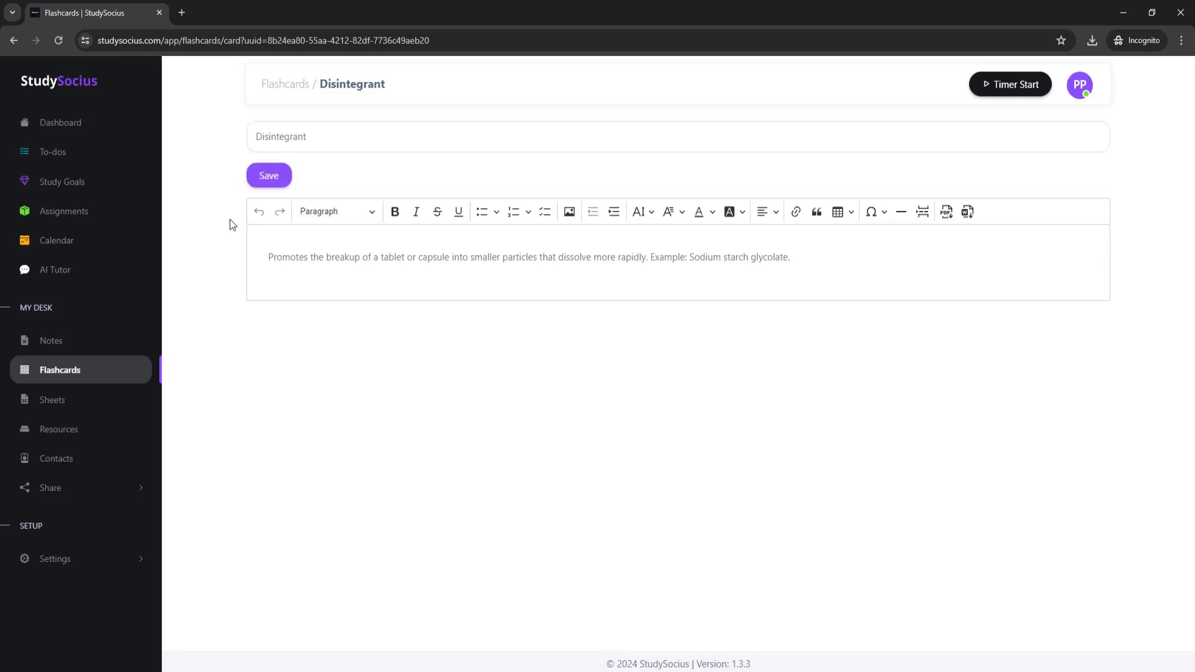
Step: Return to the Excipients and Their Functions card list and start another new card
click(80, 373)
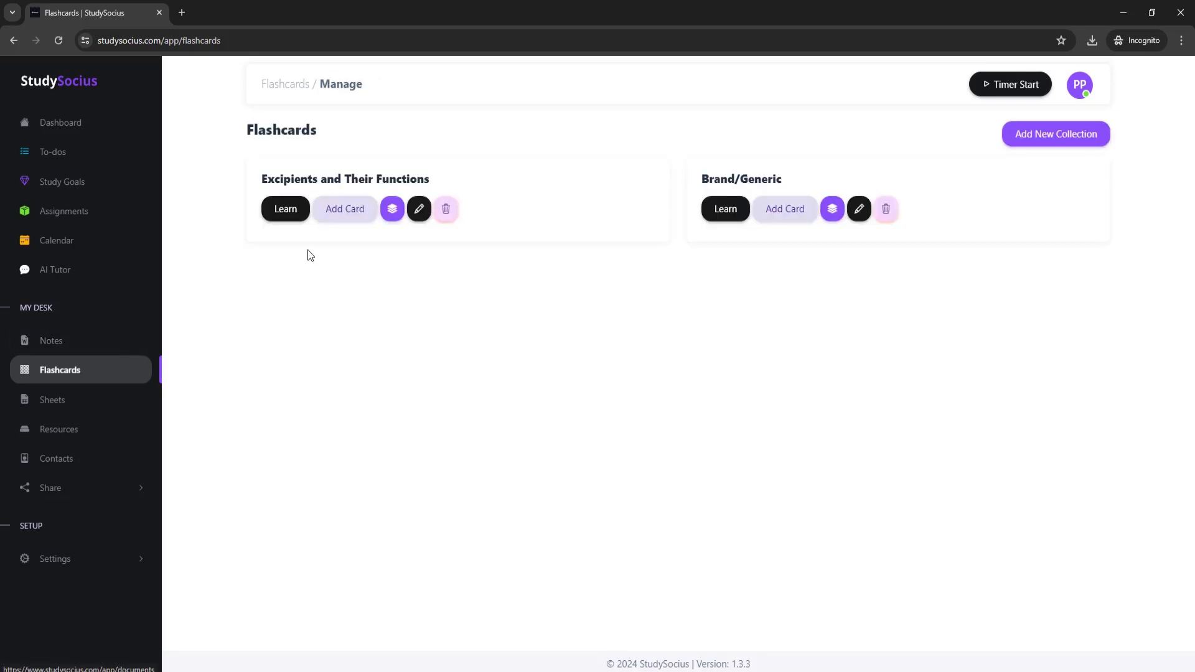
click(390, 211)
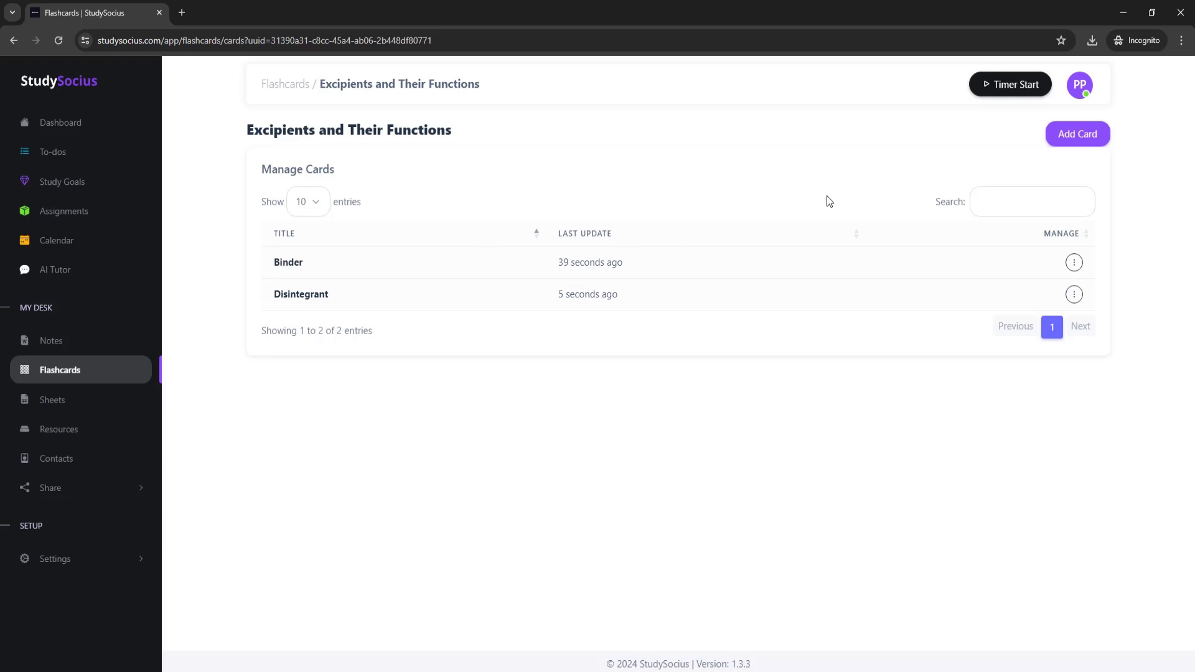
click(1072, 138)
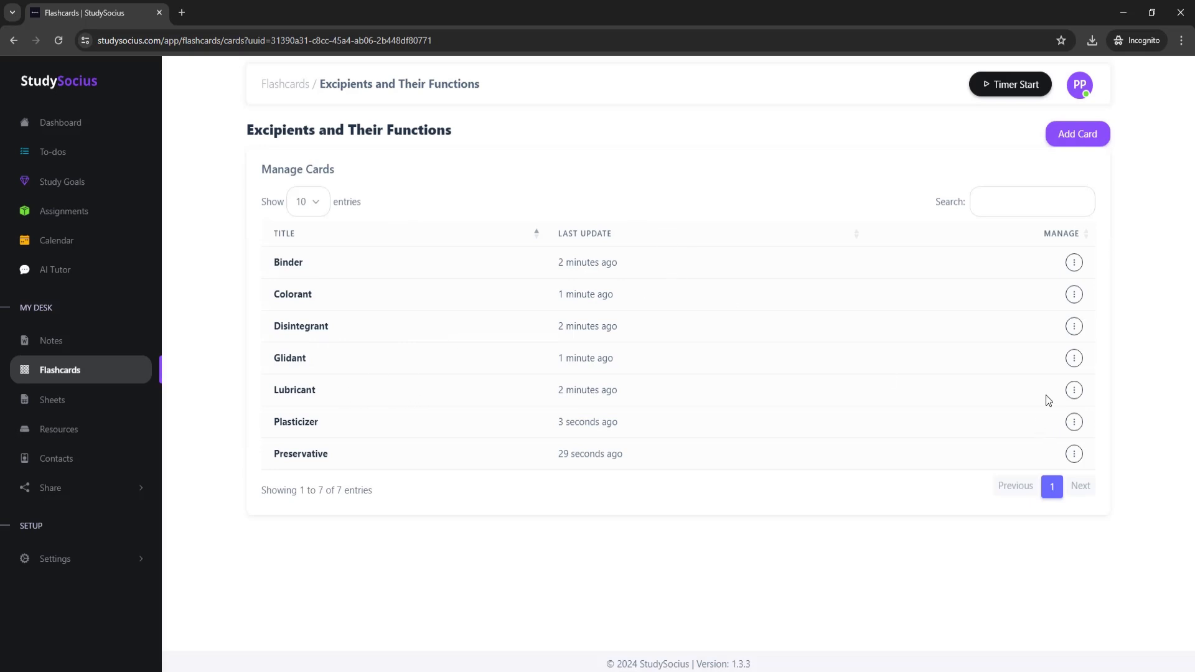
Step: Check which management actions are offered for the Preservative card
click(1075, 455)
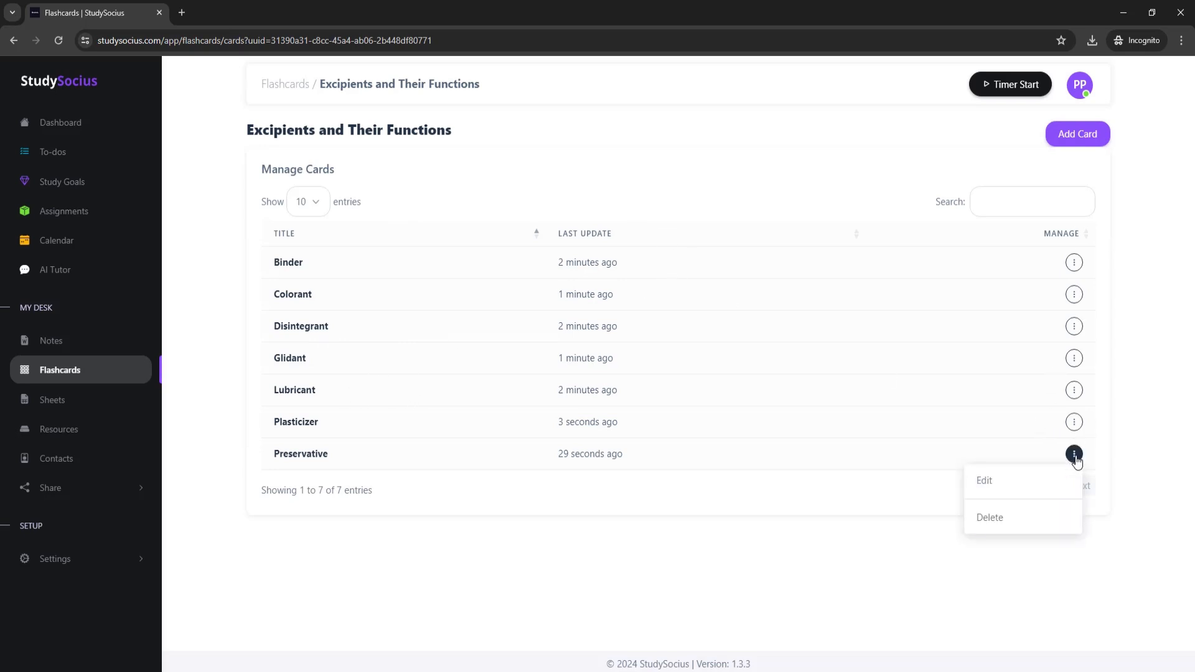
click(911, 139)
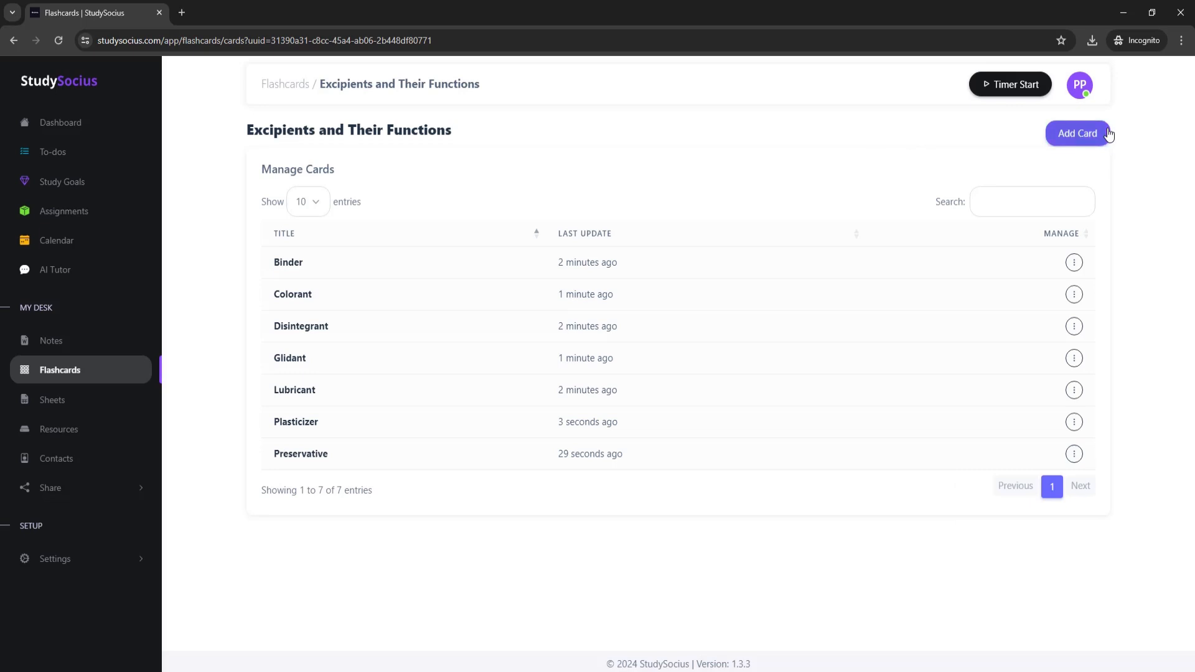
Step: Start learning the Excipients and Their Functions collection and reveal the answers of the first three cards in turn
click(88, 375)
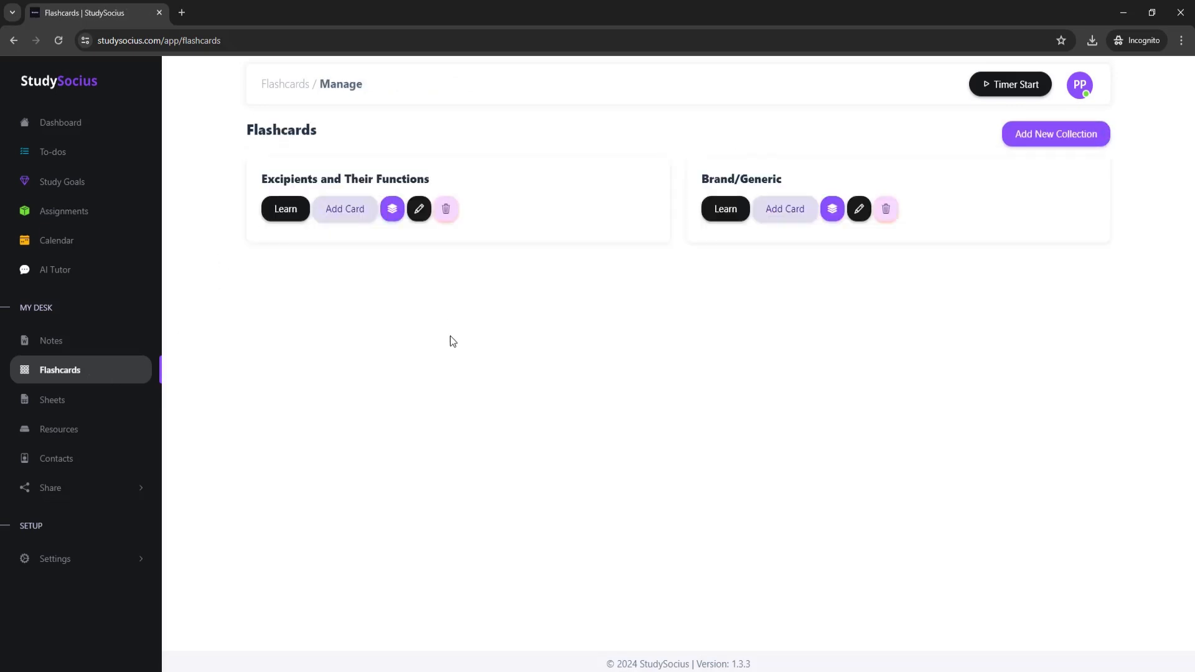
click(290, 218)
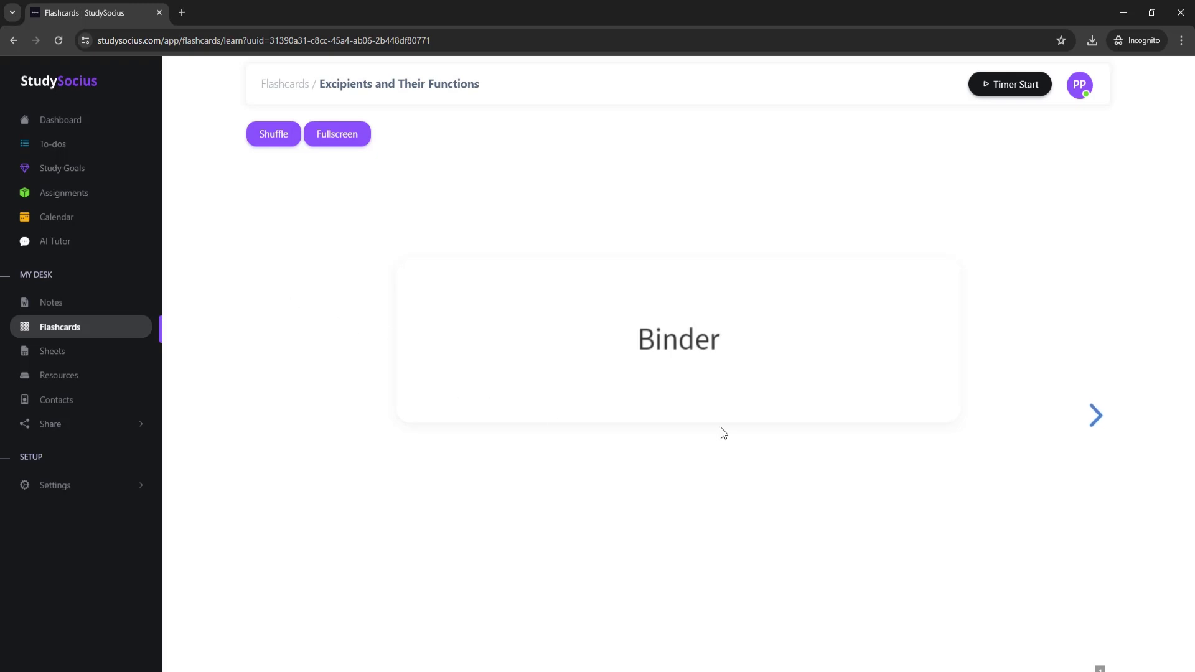
click(719, 370)
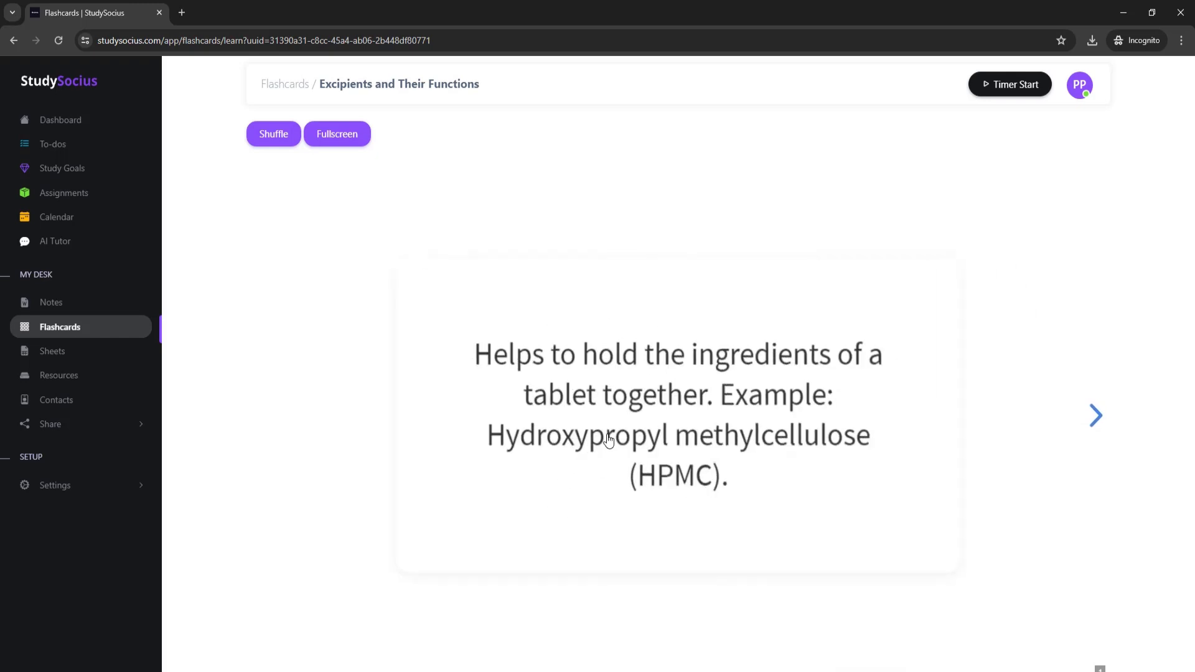
click(1094, 417)
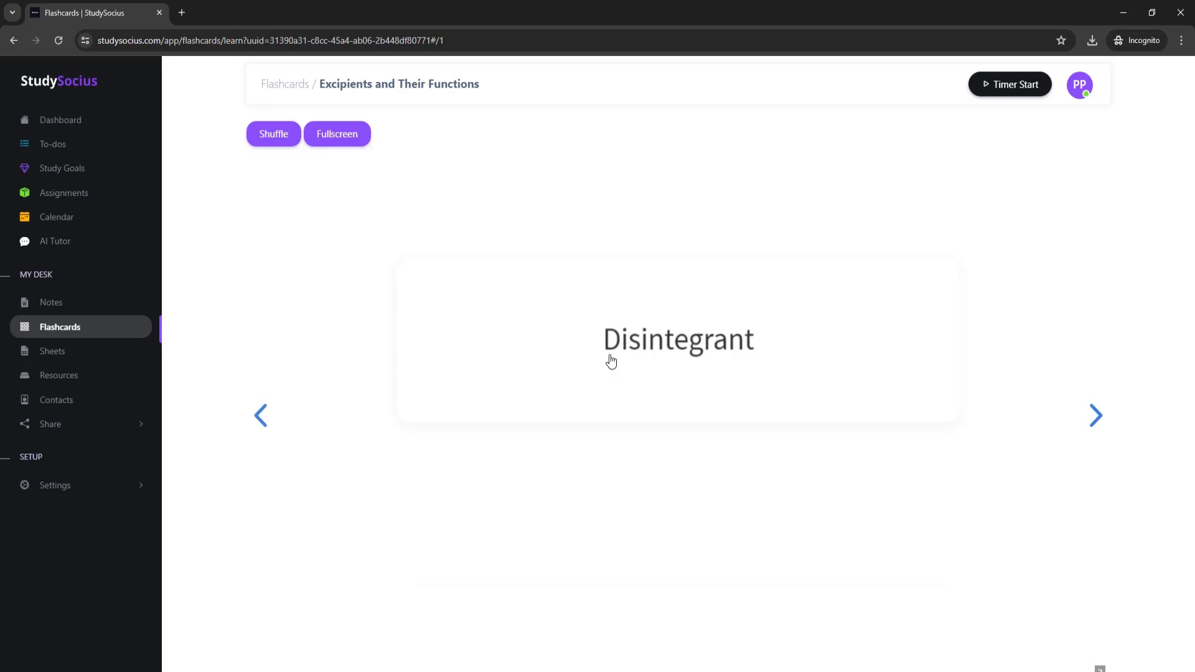
click(710, 369)
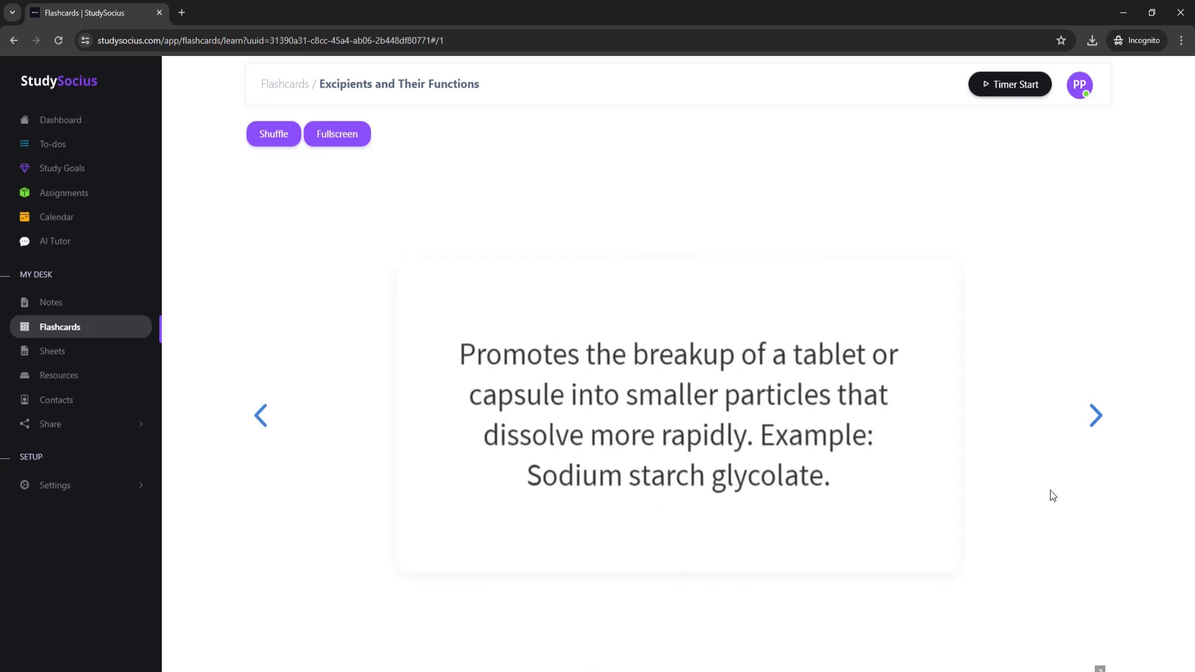
click(1094, 416)
click(684, 381)
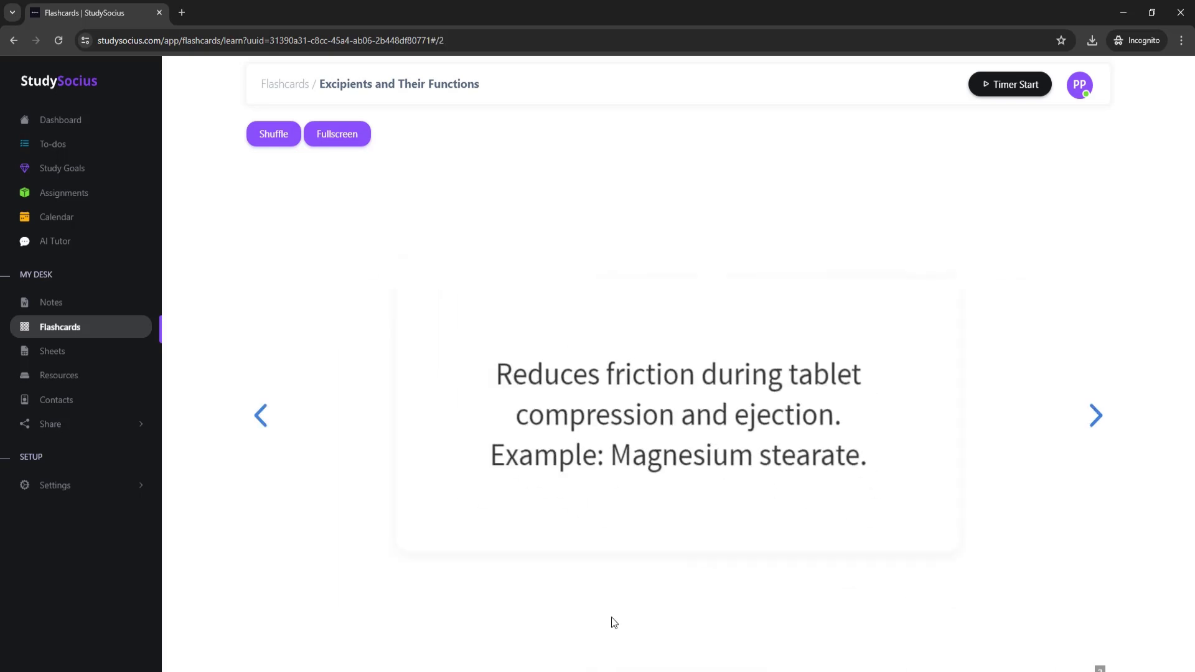
Step: Shuffle the flashcards and reveal the answer of the first card in the new order
click(274, 144)
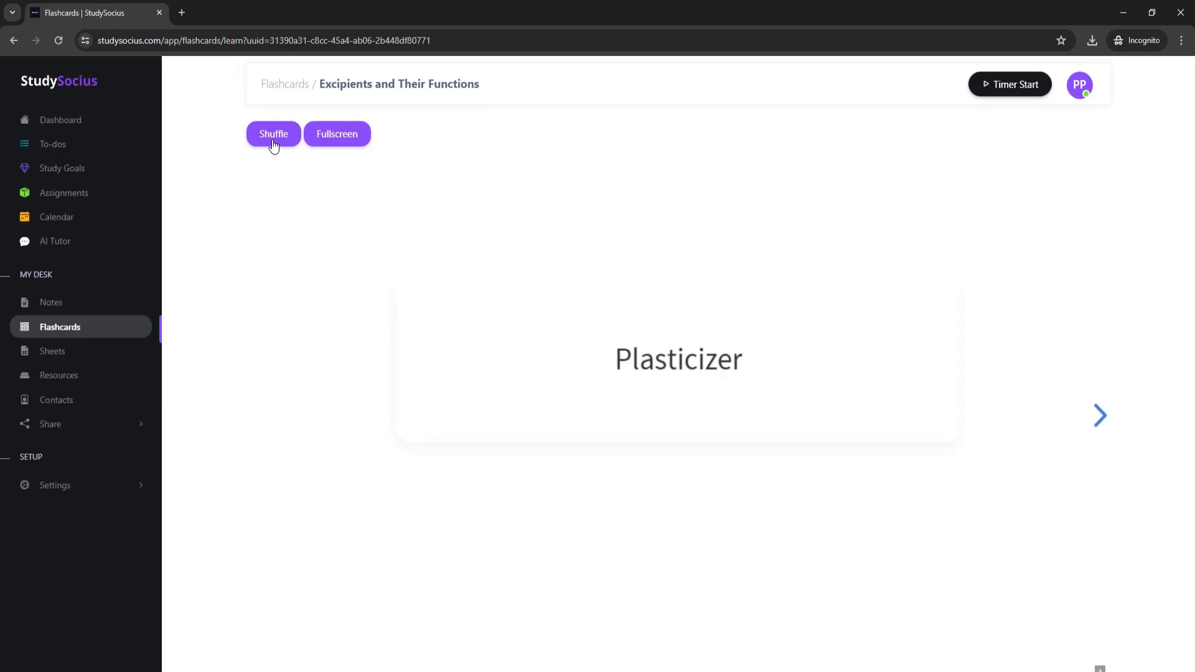
click(764, 384)
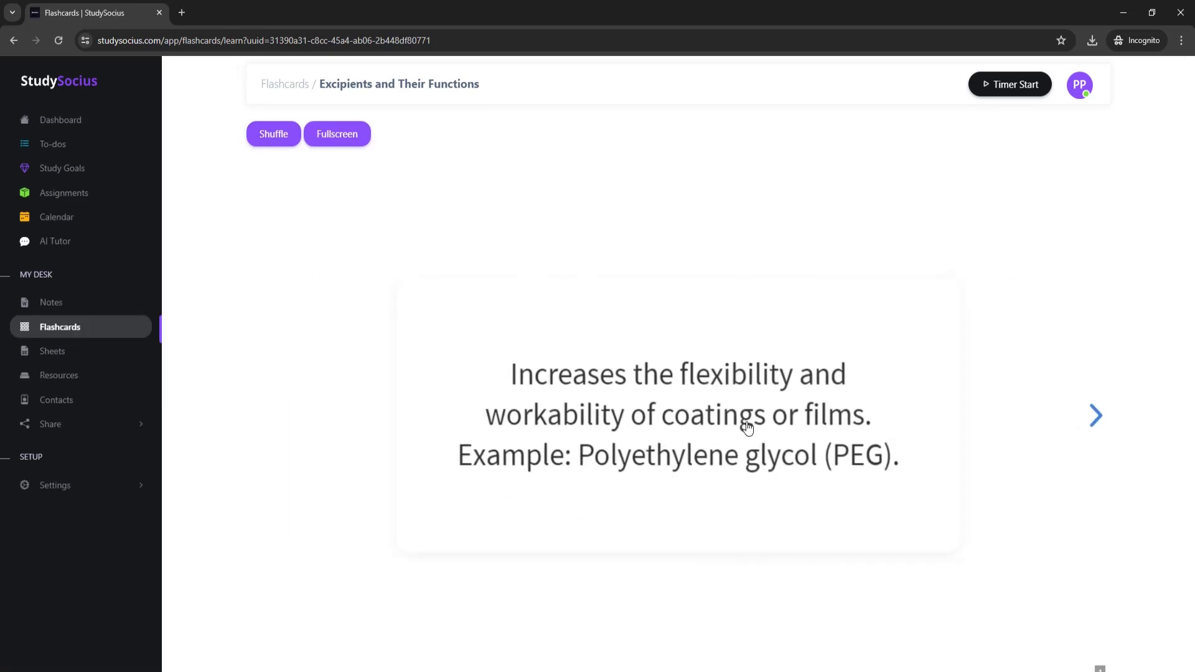
Step: Reshuffle the flashcards and flip the first card in both the normal and full-screen views, ending outside full screen
click(274, 142)
click(702, 359)
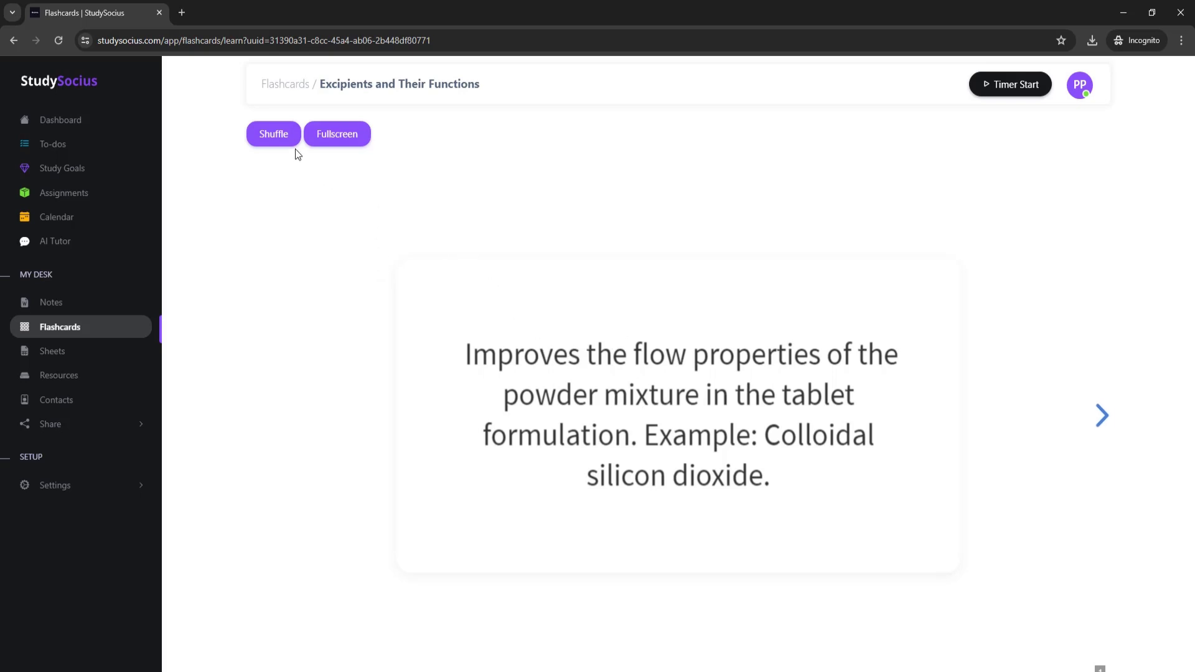
click(336, 135)
click(661, 244)
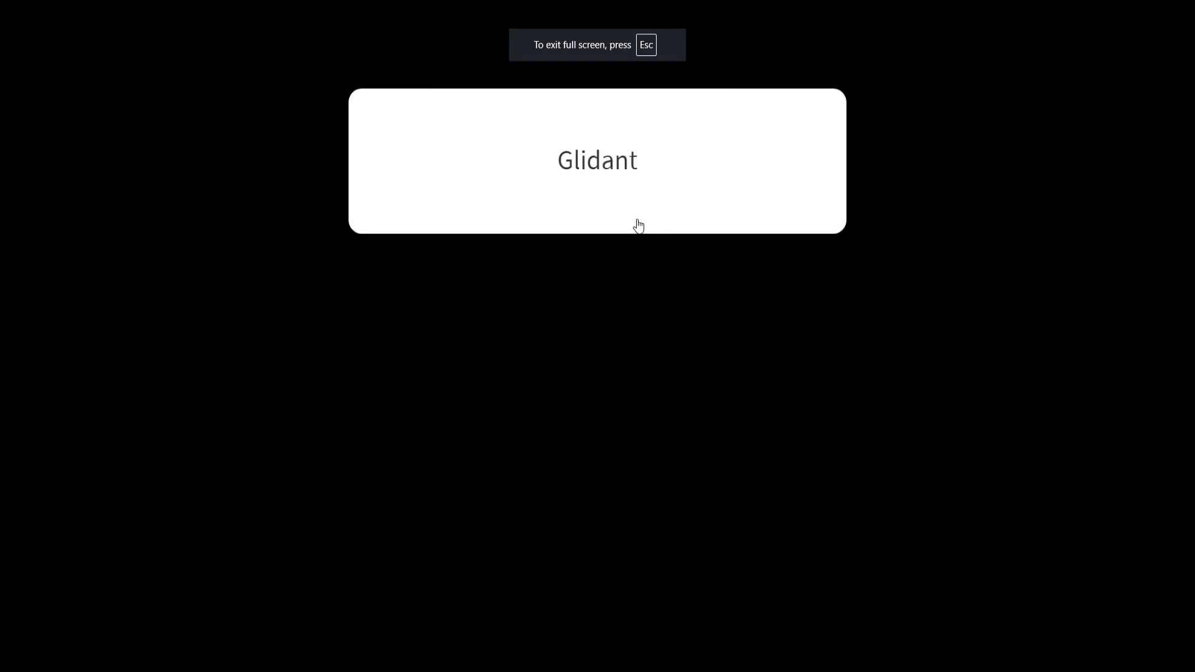
click(635, 182)
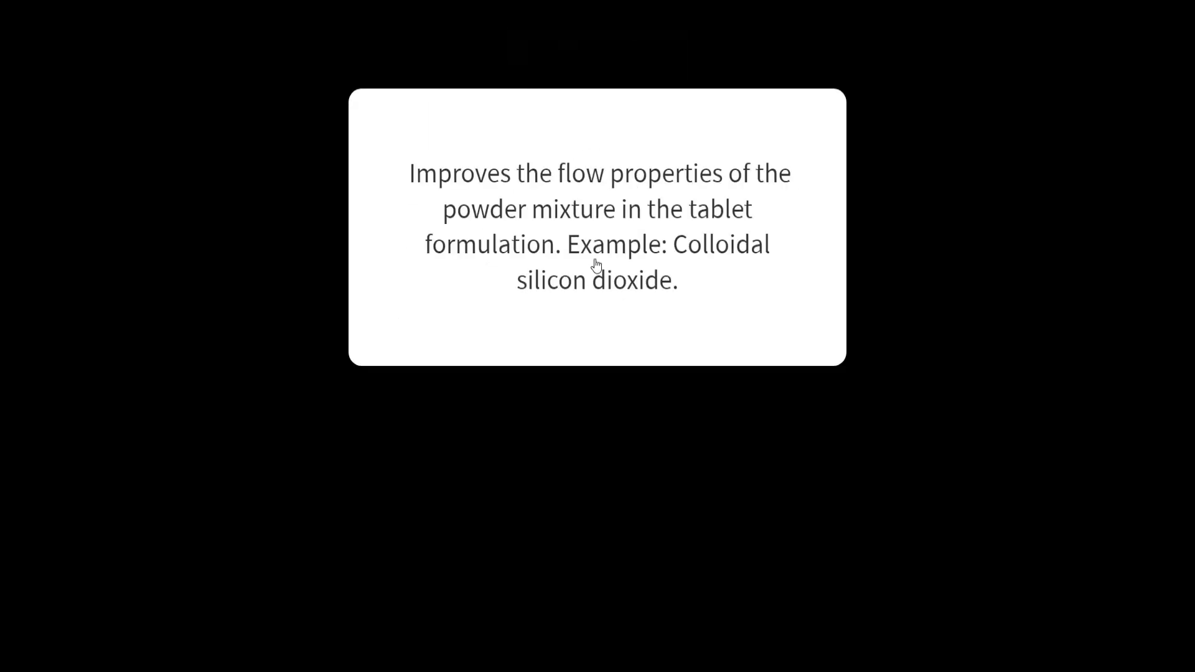
key(Escape)
Step: Shuffle the deck once more and reveal the answer of its first card in full-screen view
click(274, 135)
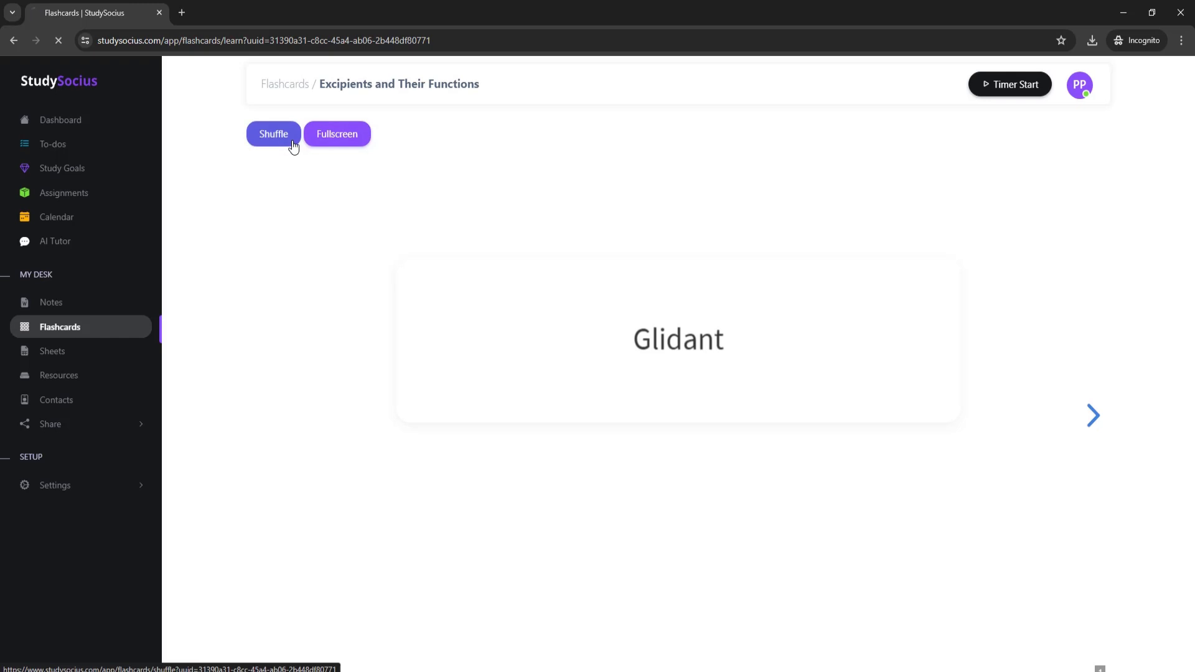
click(295, 145)
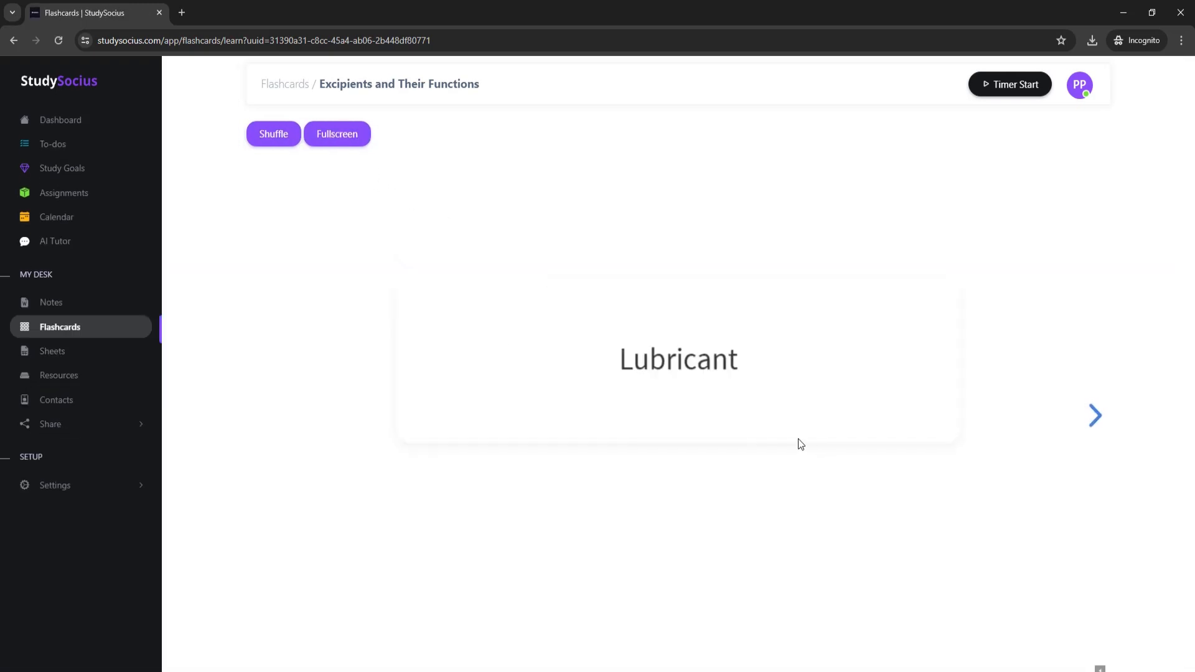
click(360, 143)
click(557, 200)
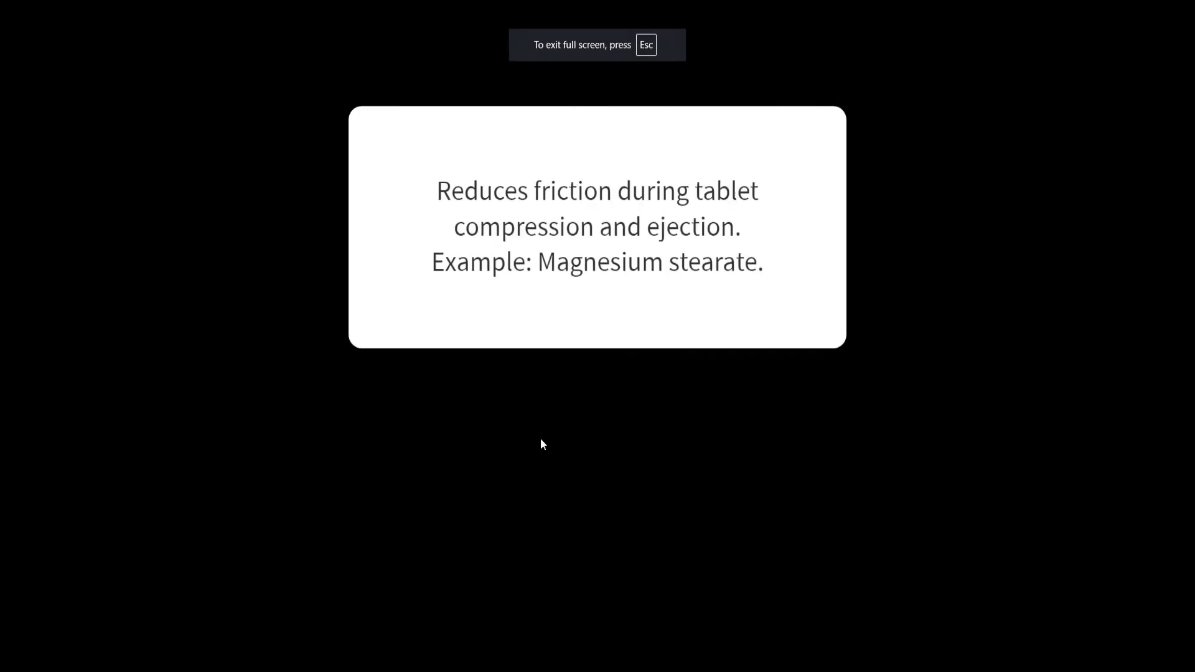